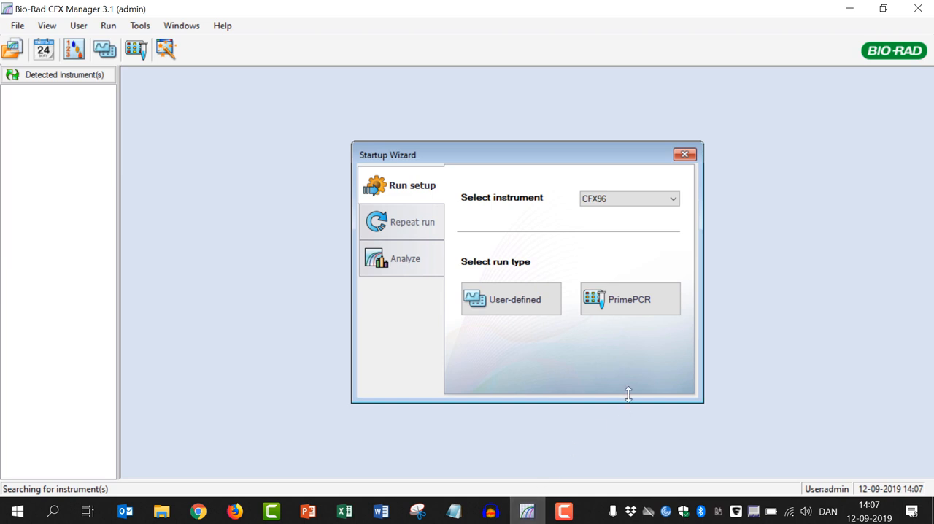
Step: Dismiss the startup wizard and create a new protocol
{"action": "left_click", "coordinate": [684, 155]}
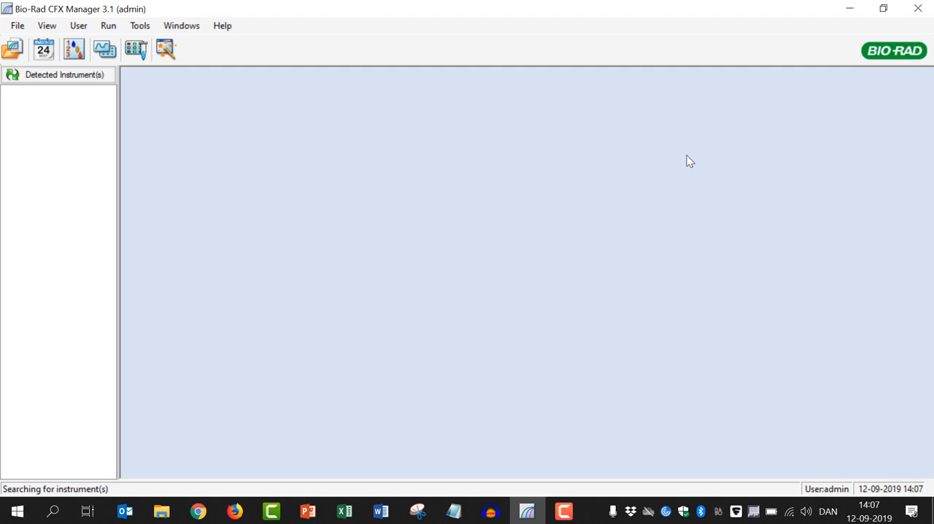
{"action": "left_click", "coordinate": [16, 27]}
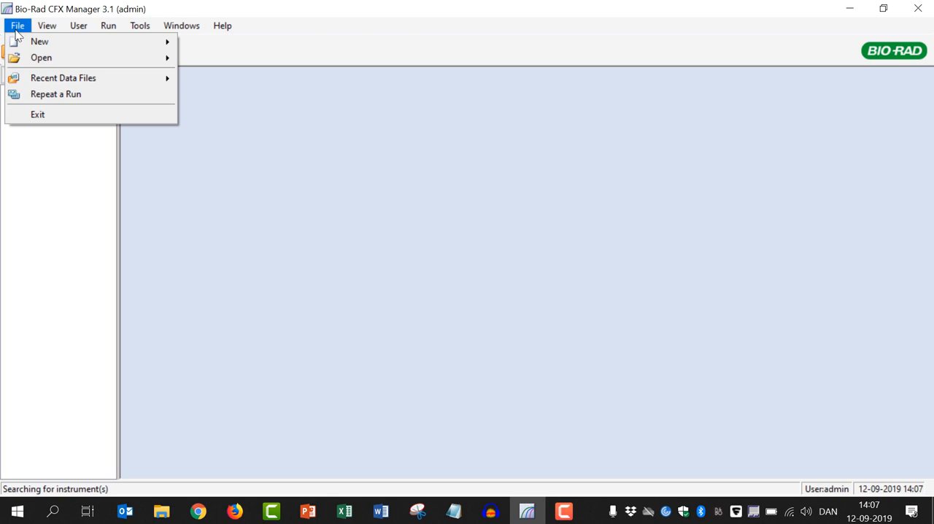
{"action": "mouse_move", "coordinate": [21, 48]}
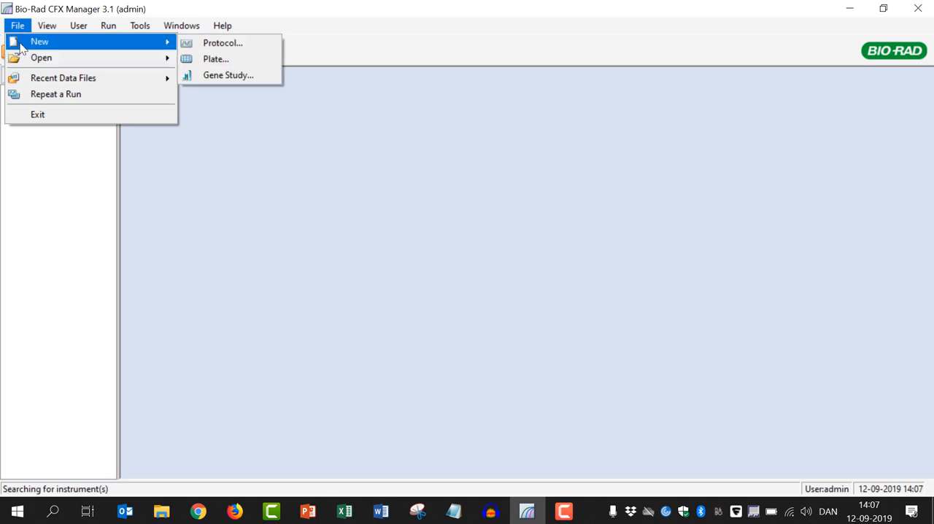
{"action": "left_click", "coordinate": [228, 44]}
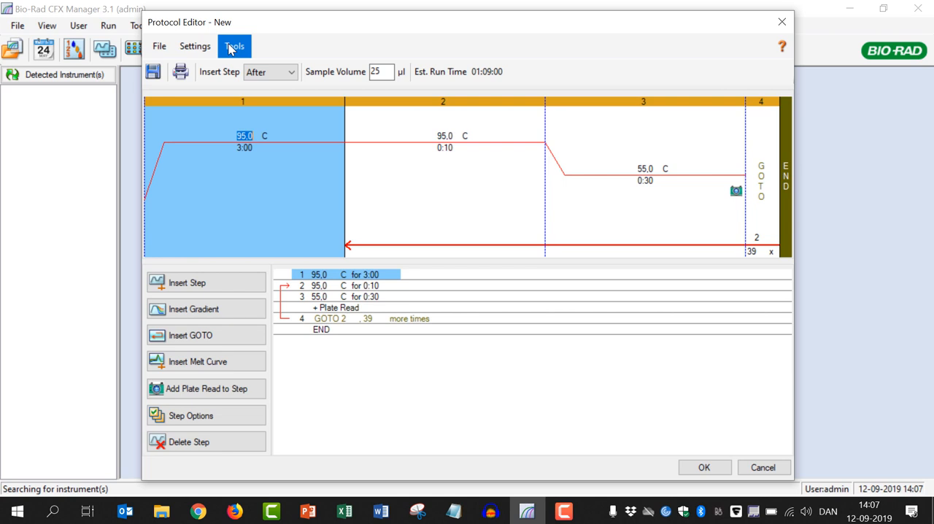
Step: Set the protocol's sample volume to 20 µl
{"action": "left_click", "coordinate": [382, 71]}
{"action": "key", "text": "BackSpace"}
{"action": "type", "text": "0"}
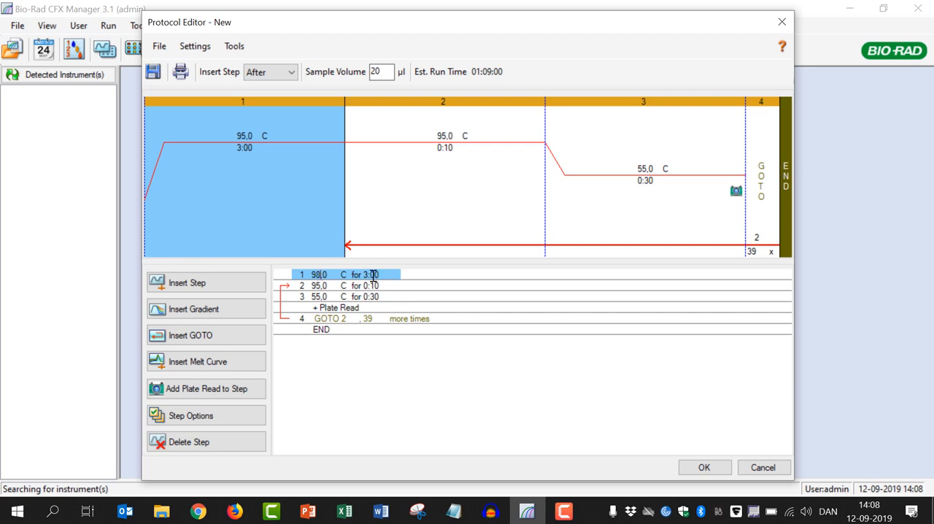
Step: Set the temperatures of protocol steps 1 and 2 to 98 °C
{"action": "left_click", "coordinate": [317, 286]}
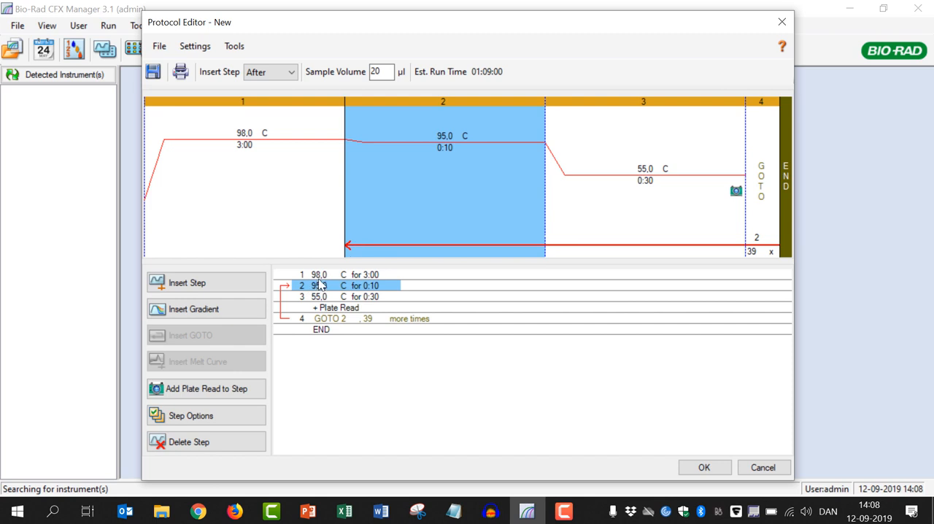
{"action": "left_click", "coordinate": [445, 134]}
{"action": "type", "text": "98"}
Step: Set protocol step 3 to 60 °C for 0:15 and remove its plate read
{"action": "left_click", "coordinate": [319, 297]}
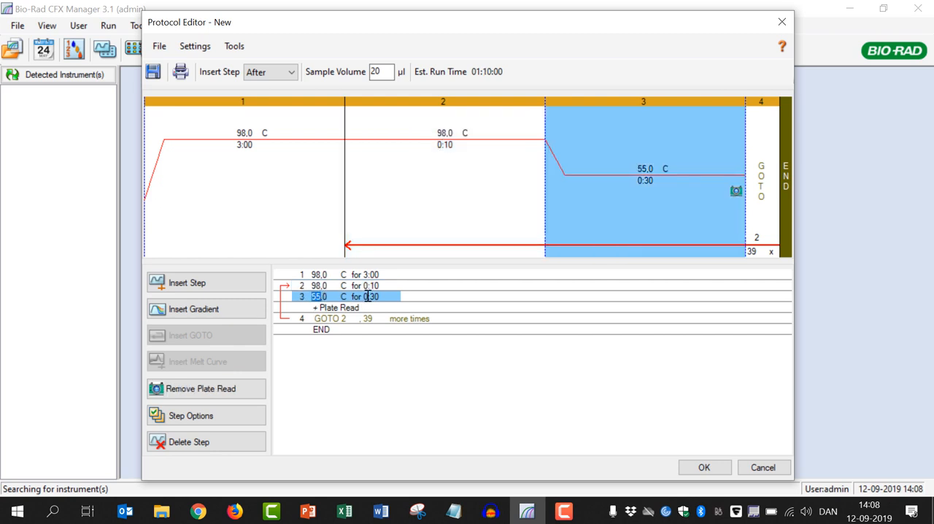
{"action": "type", "text": "60"}
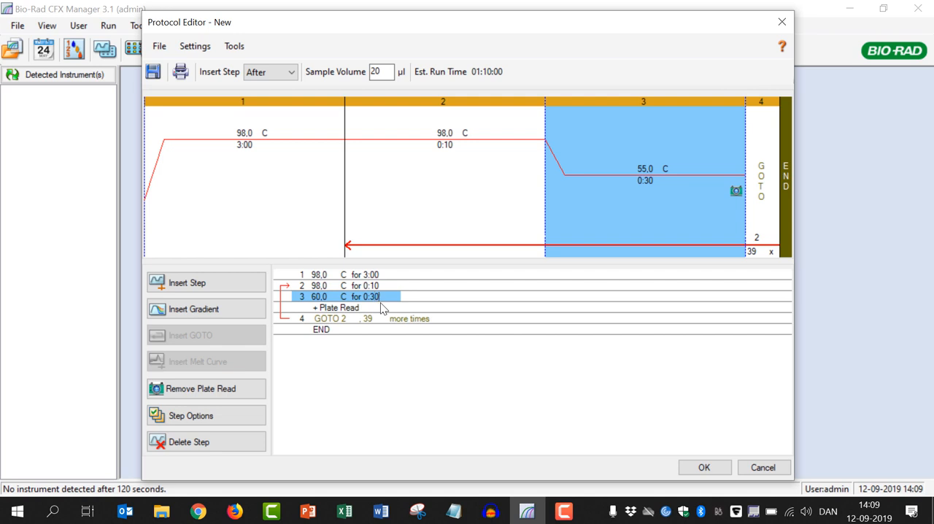
{"action": "key", "text": "BackSpace"}
{"action": "key", "text": "BackSpace"}
{"action": "key", "text": "BackSpace"}
{"action": "type", "text": "15"}
{"action": "key", "text": "Return"}
{"action": "left_click", "coordinate": [198, 399]}
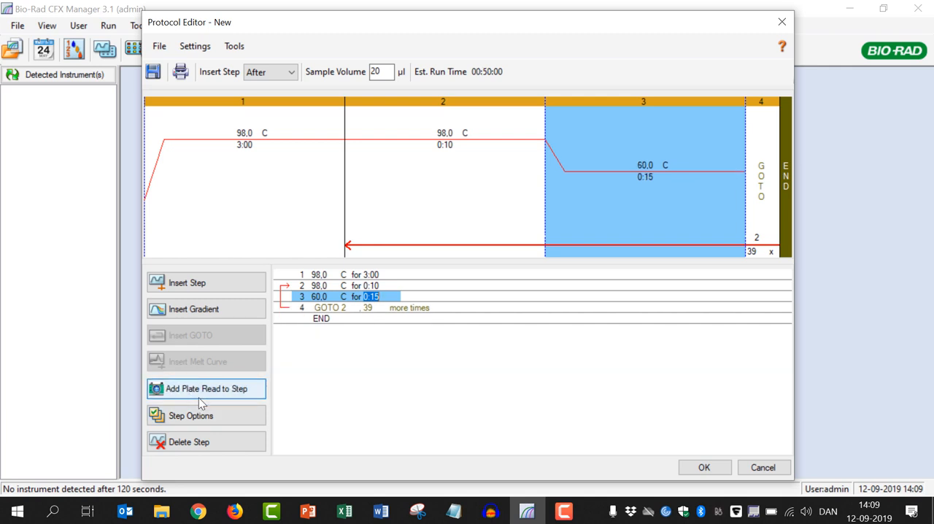
Step: Insert a protocol step at 72 °C for 0:10 after step 3
{"action": "left_click", "coordinate": [212, 289]}
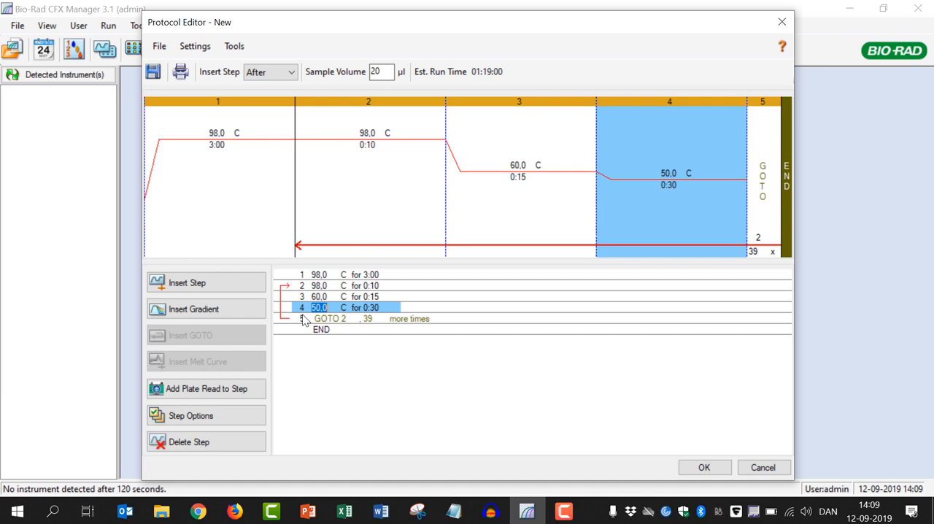
{"action": "type", "text": "72,0"}
{"action": "key", "text": "BackSpace"}
{"action": "key", "text": "BackSpace"}
{"action": "key", "text": "BackSpace"}
{"action": "type", "text": "10"}
Step: Set the GOTO loop back to step 2 to repeat 44 more times
{"action": "left_click", "coordinate": [364, 321]}
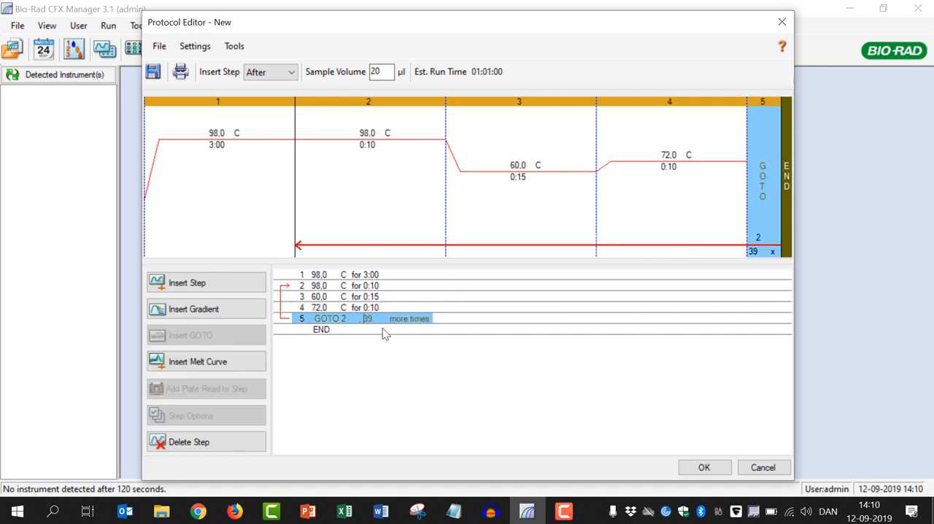
{"action": "type", "text": "44"}
{"action": "key", "text": "Right"}
{"action": "key", "text": "Right"}
{"action": "key", "text": "BackSpace"}
{"action": "key", "text": "BackSpace"}
Step: Insert a protocol step at 72 °C for 0:10 after the GOTO loop
{"action": "left_click", "coordinate": [244, 286]}
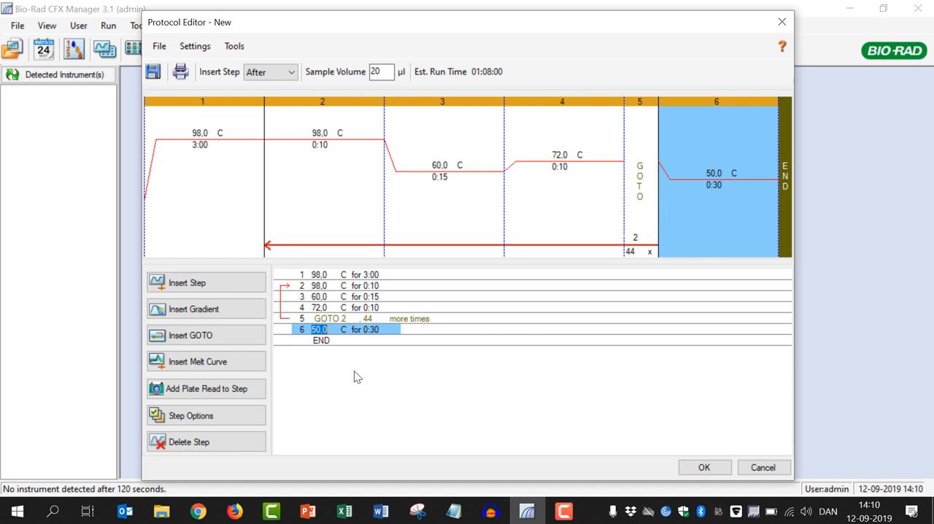
{"action": "type", "text": "72"}
{"action": "left_click", "coordinate": [371, 329]}
{"action": "key", "text": "Delete"}
{"action": "type", "text": "1"}
{"action": "key", "text": "ctrl+a"}
Step: Insert a protocol step at 98 °C for 0:10 after step 6
{"action": "left_click", "coordinate": [201, 283]}
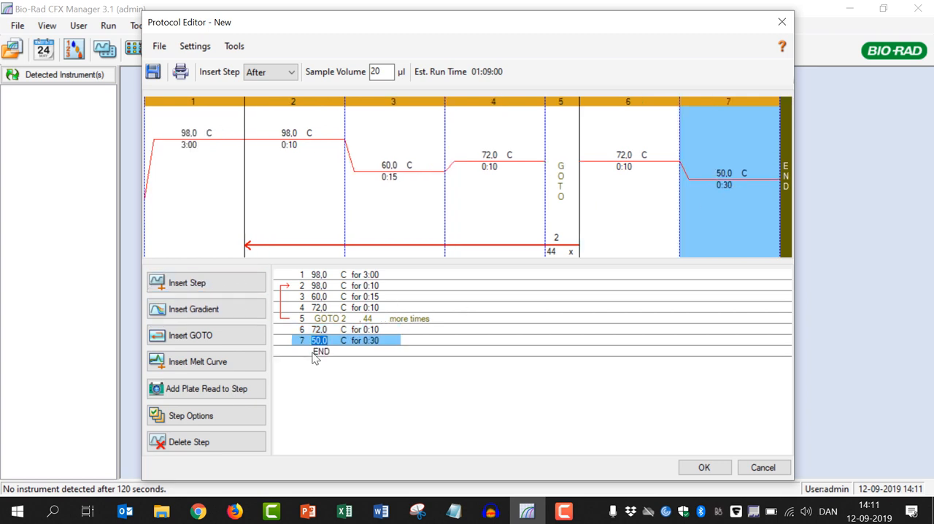
{"action": "type", "text": "98"}
{"action": "left_click", "coordinate": [373, 343]}
Step: Insert a protocol step at 50 °C for 0:20 after step 7
{"action": "left_click", "coordinate": [204, 289]}
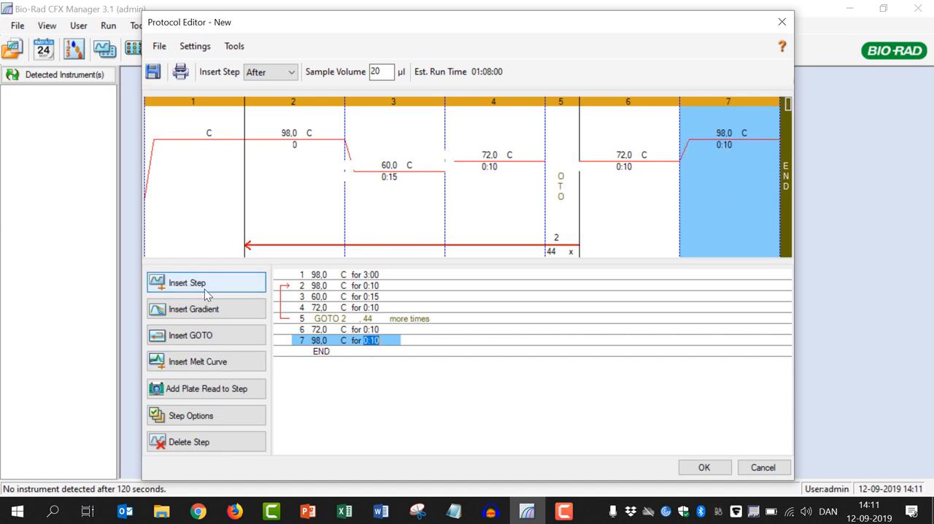
{"action": "left_click", "coordinate": [376, 353]}
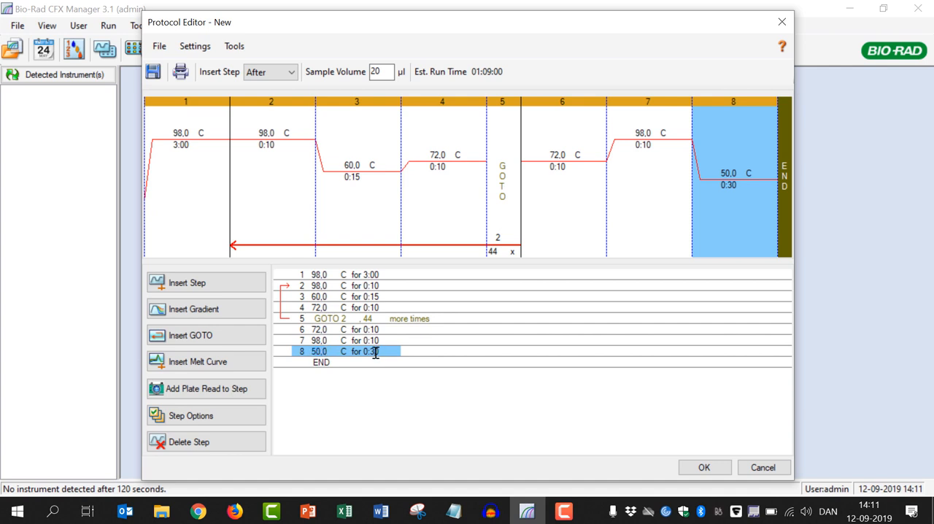
{"action": "key", "text": "BackSpace"}
{"action": "type", "text": "2"}
Step: Insert a melt curve from 65 to 95 °C after step 8, with a 0.2 °C increment held for 0:10
{"action": "left_click", "coordinate": [207, 361]}
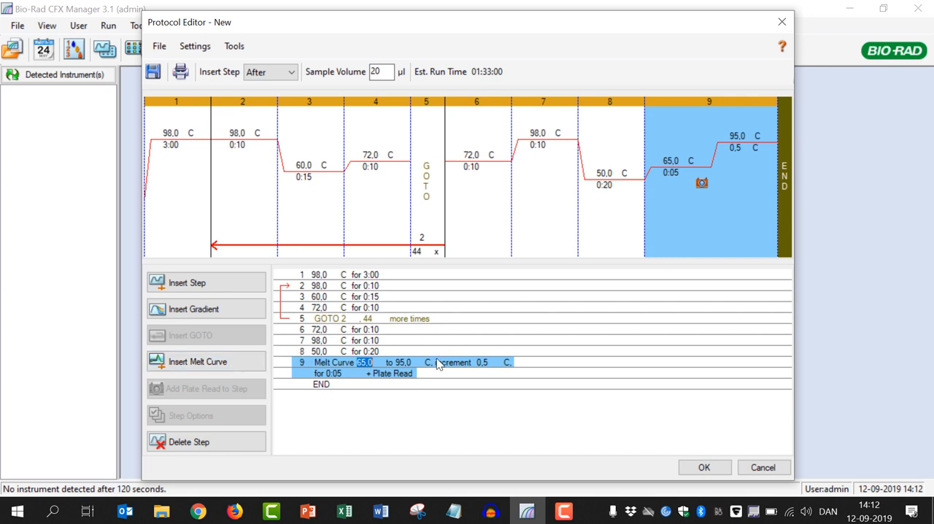
{"action": "left_click", "coordinate": [490, 373]}
{"action": "left_click", "coordinate": [490, 364]}
{"action": "key", "text": "BackSpace"}
{"action": "type", "text": "2"}
{"action": "key", "text": "BackSpace"}
{"action": "key", "text": "BackSpace"}
{"action": "type", "text": "10"}
Step: Add a plate read to the 72 °C step inside the cycling loop, step 4
{"action": "left_click", "coordinate": [331, 307]}
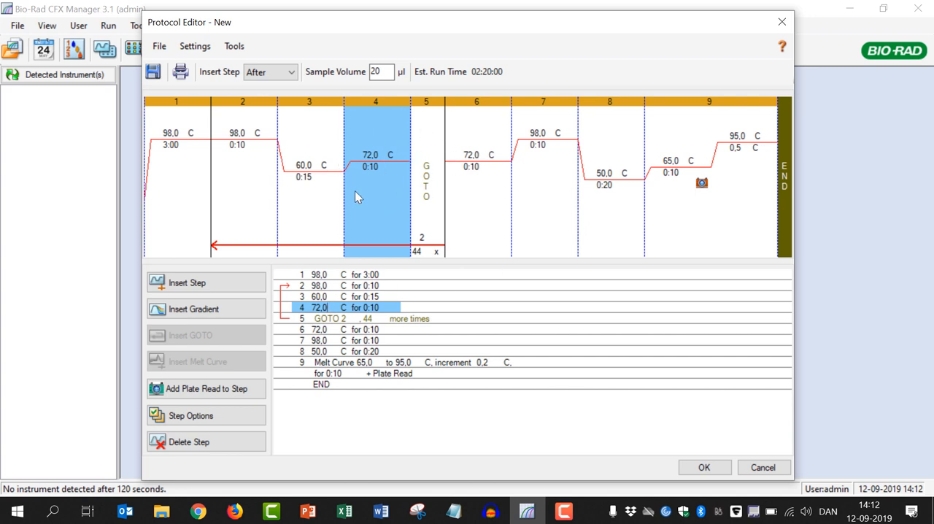
{"action": "left_click", "coordinate": [229, 392]}
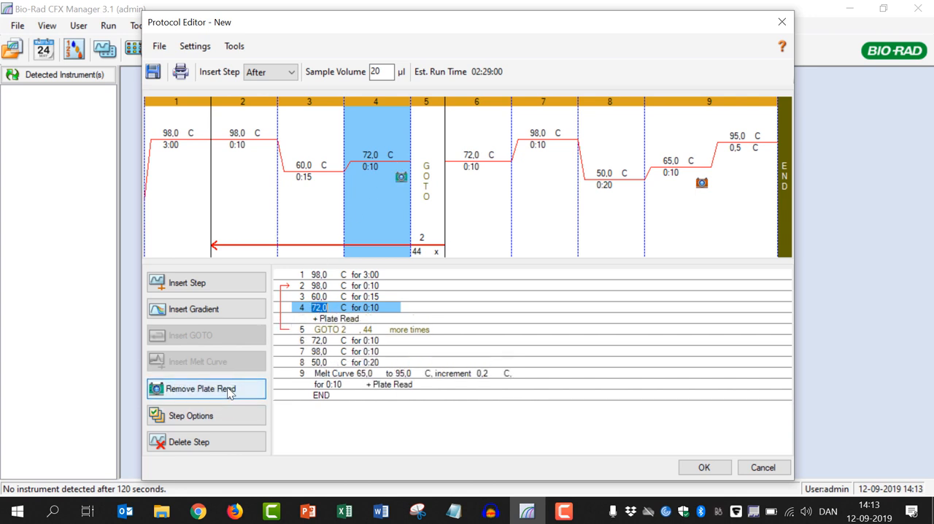
Step: Insert a final protocol step at 21 °C for 0:05 after the melt curve
{"action": "left_click", "coordinate": [324, 397]}
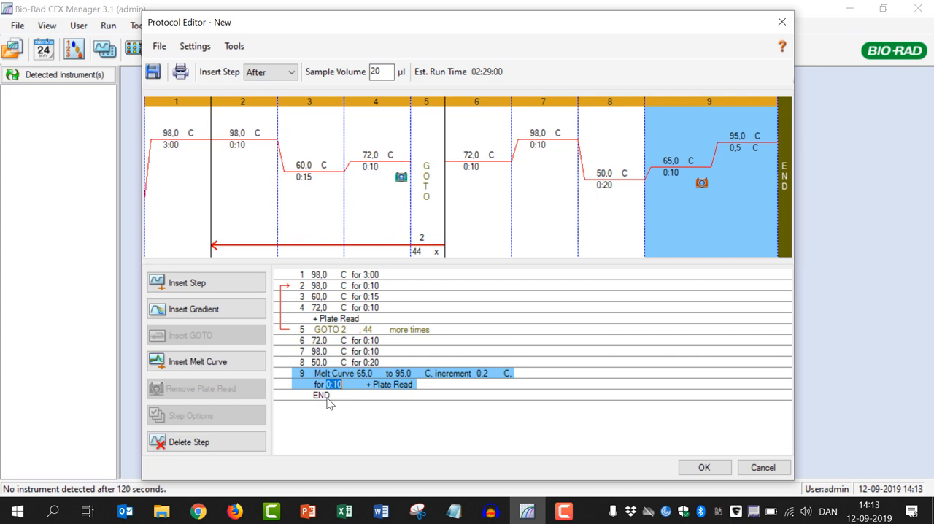
{"action": "left_click", "coordinate": [216, 283]}
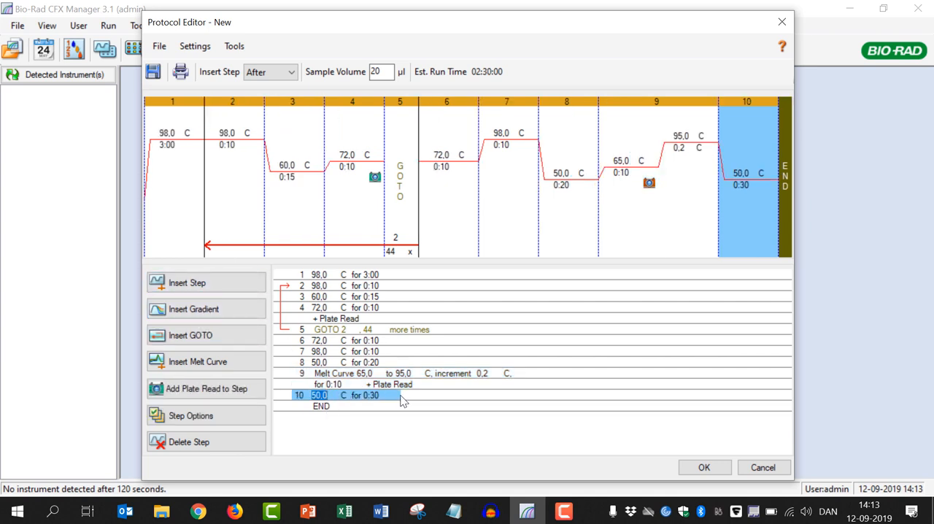
{"action": "type", "text": "21"}
{"action": "left_click", "coordinate": [370, 396]}
{"action": "key", "text": "BackSpace"}
{"action": "key", "text": "BackSpace"}
{"action": "key", "text": "BackSpace"}
{"action": "key", "text": "BackSpace"}
{"action": "type", "text": "005"}
Step: Accept the finished protocol and save it as a protocol file named 19012_KBP_HRM
{"action": "left_click", "coordinate": [704, 468]}
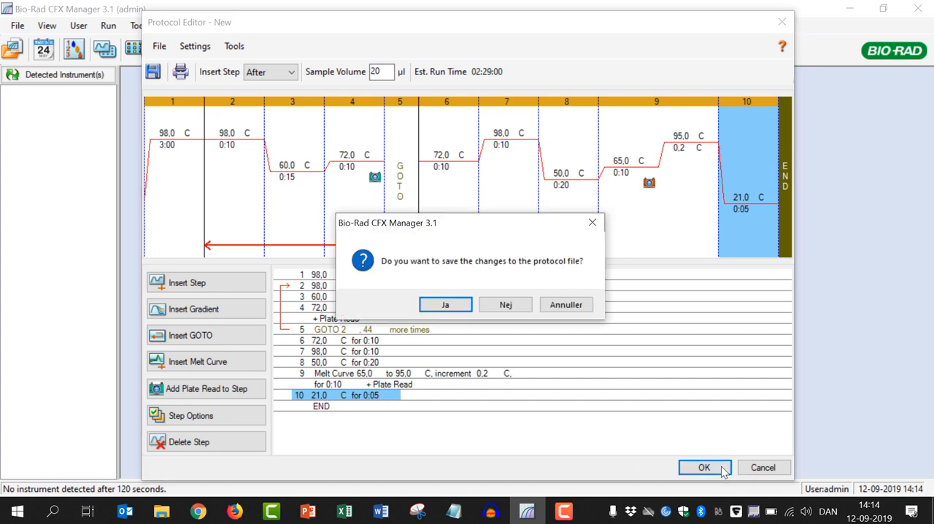
{"action": "left_click", "coordinate": [443, 306]}
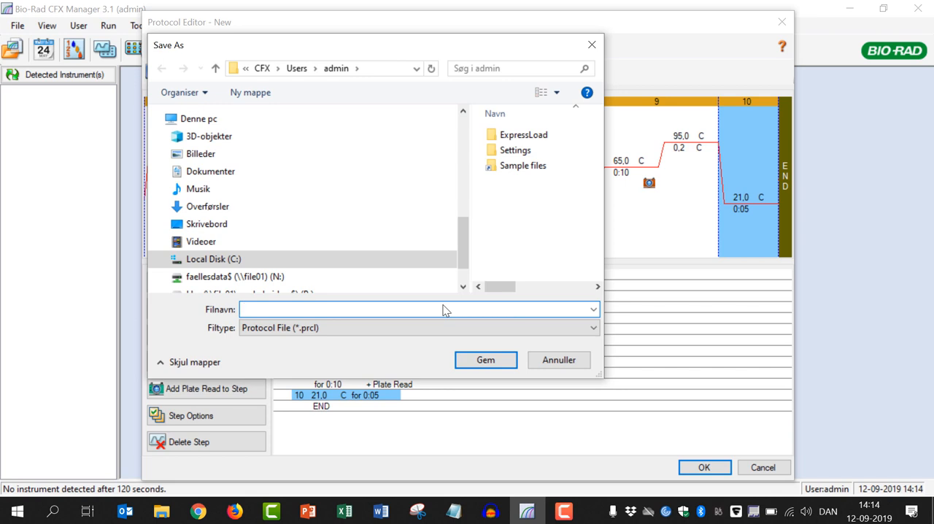
{"action": "type", "text": "19012"}
{"action": "type", "text": "_KBP_HRM"}
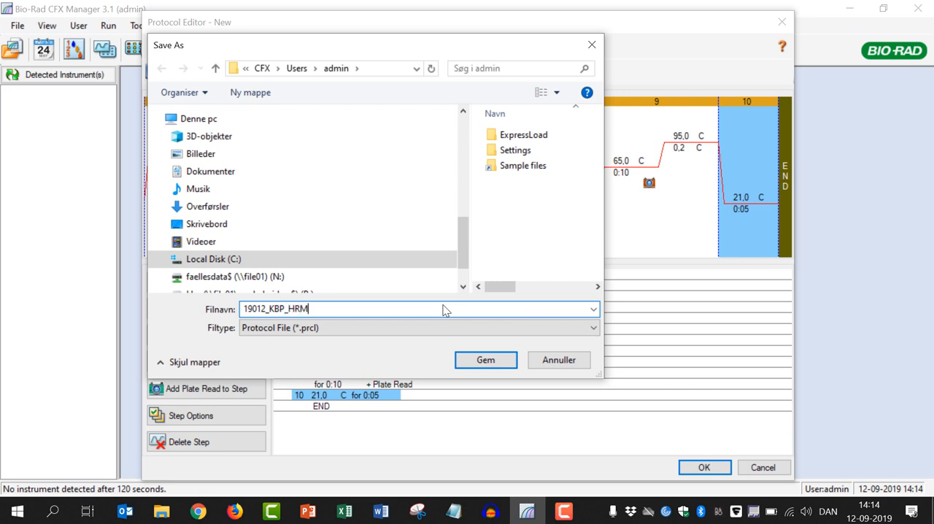